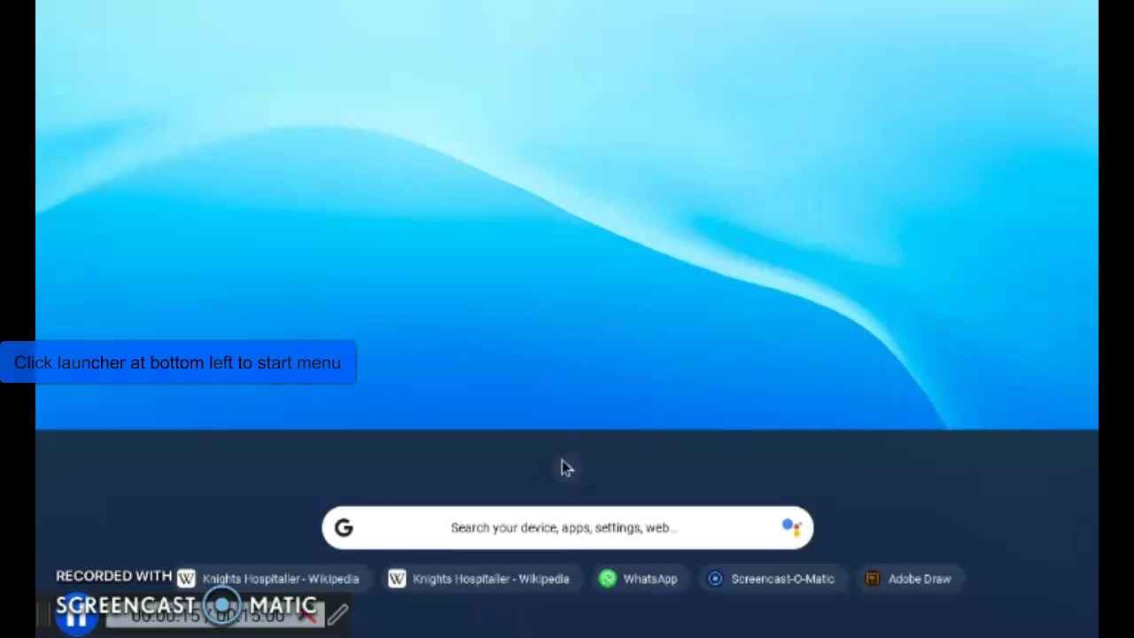
Open the launcher and expand it to the full grid of installed apps
{"action": "left_click", "coordinate": [564, 468]}
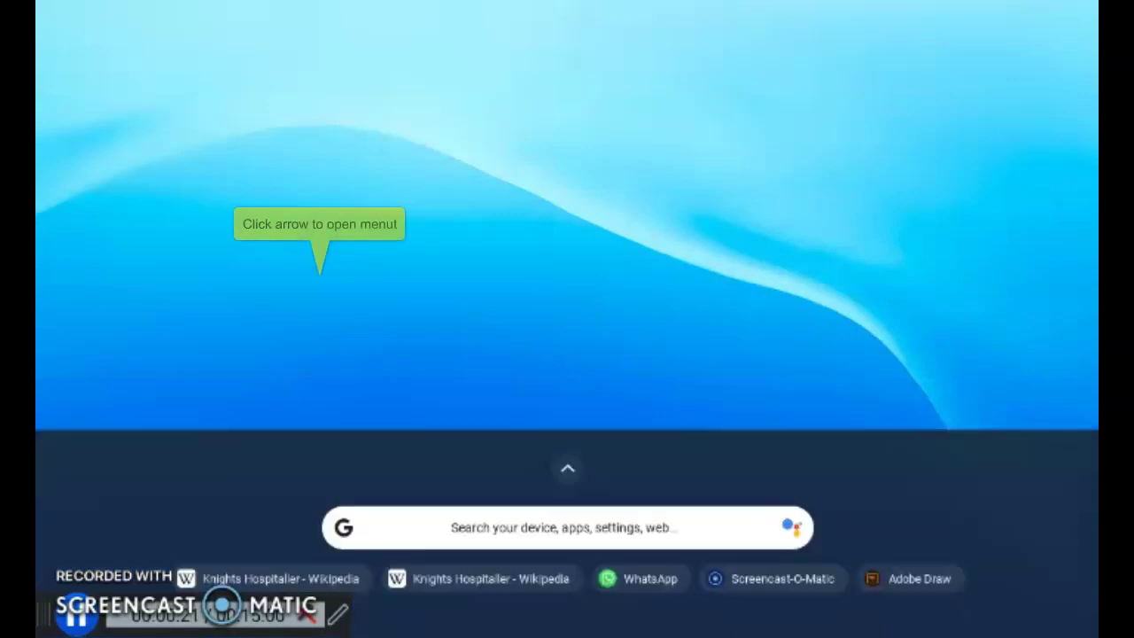
{"action": "key", "text": "shift+super"}
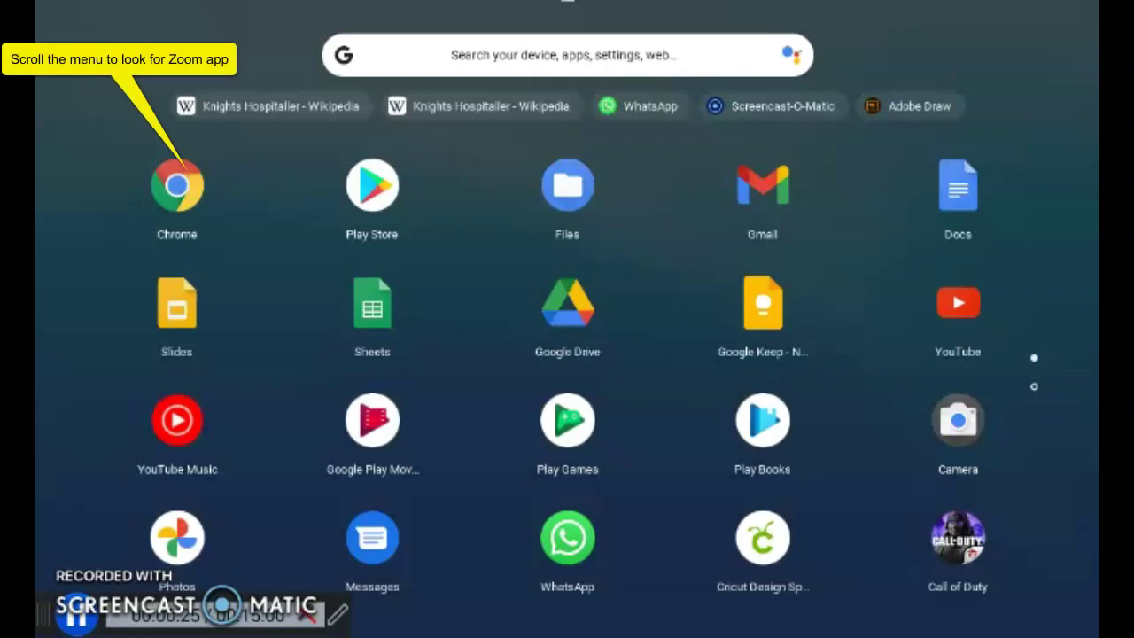
Find Zoom on the second page of the app grid, check its options, and launch it
{"action": "scroll", "coordinate": [566, 372], "scroll_direction": "down", "scroll_amount": 3}
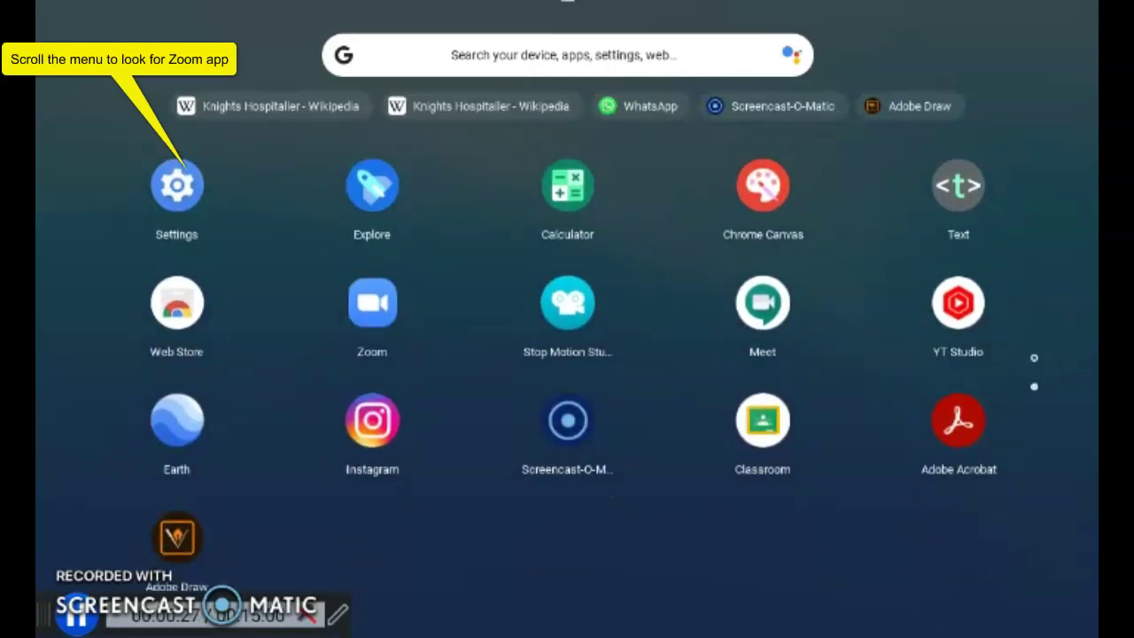
{"action": "right_click", "coordinate": [372, 302]}
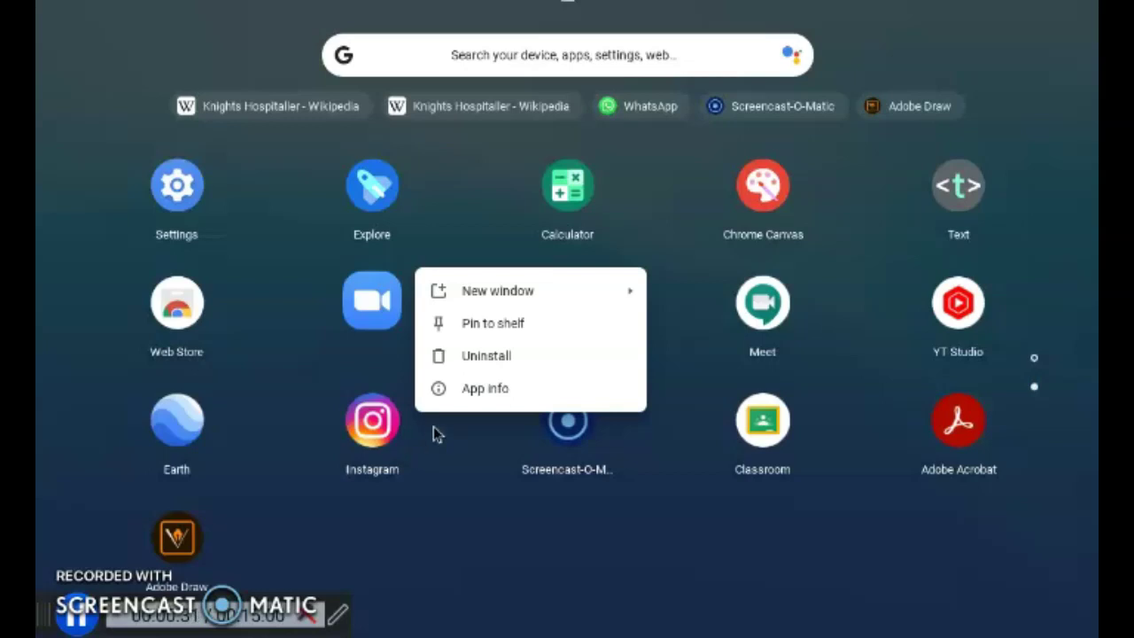
{"action": "left_click", "coordinate": [473, 335]}
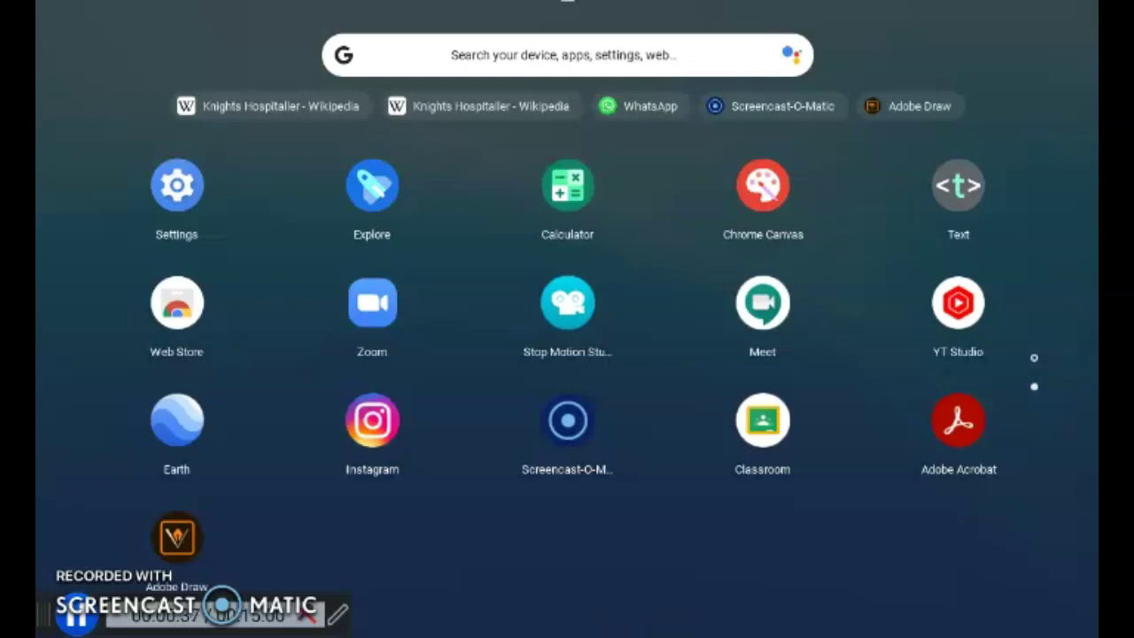
{"action": "left_click", "coordinate": [669, 632]}
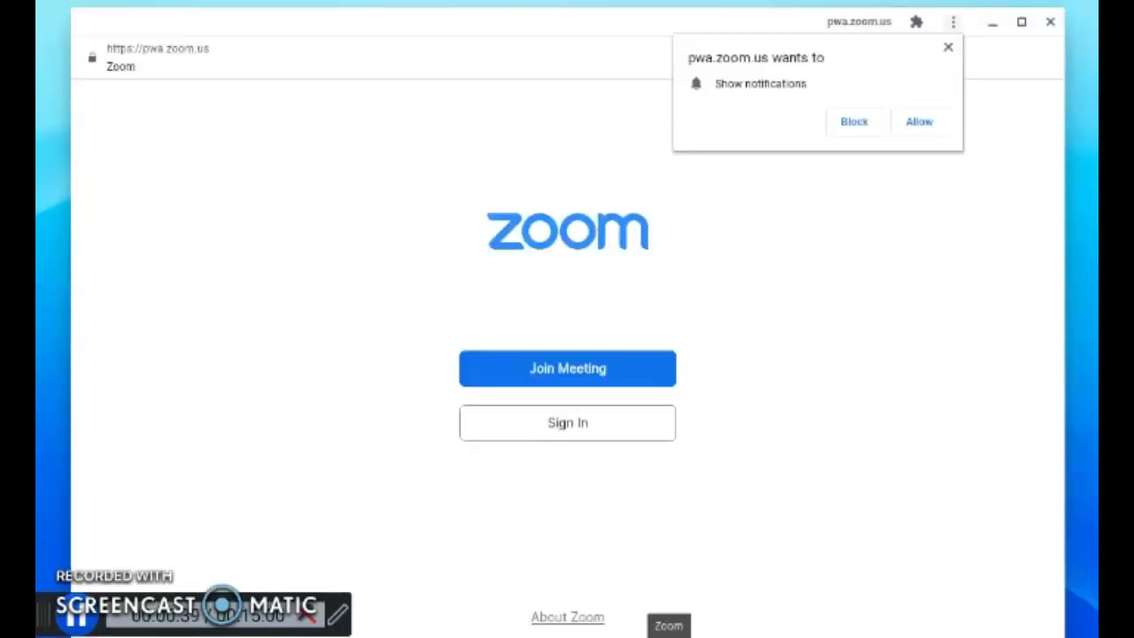
Allow Zoom notifications and fill in the saved account e-mail on the sign-in page
{"action": "left_click", "coordinate": [924, 121]}
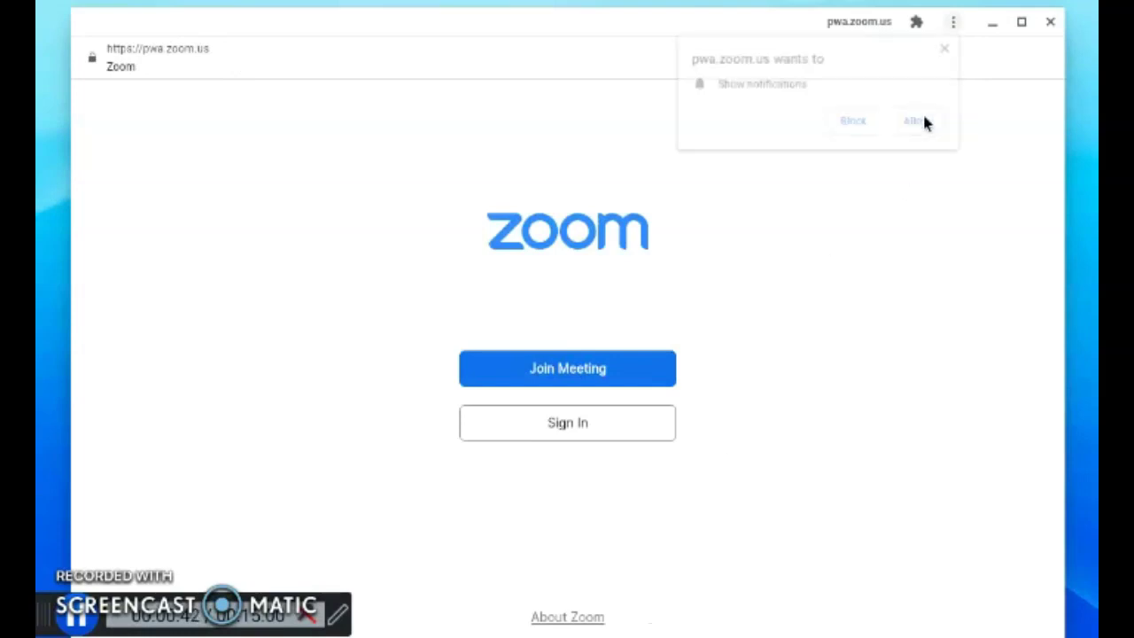
{"action": "left_click", "coordinate": [566, 439]}
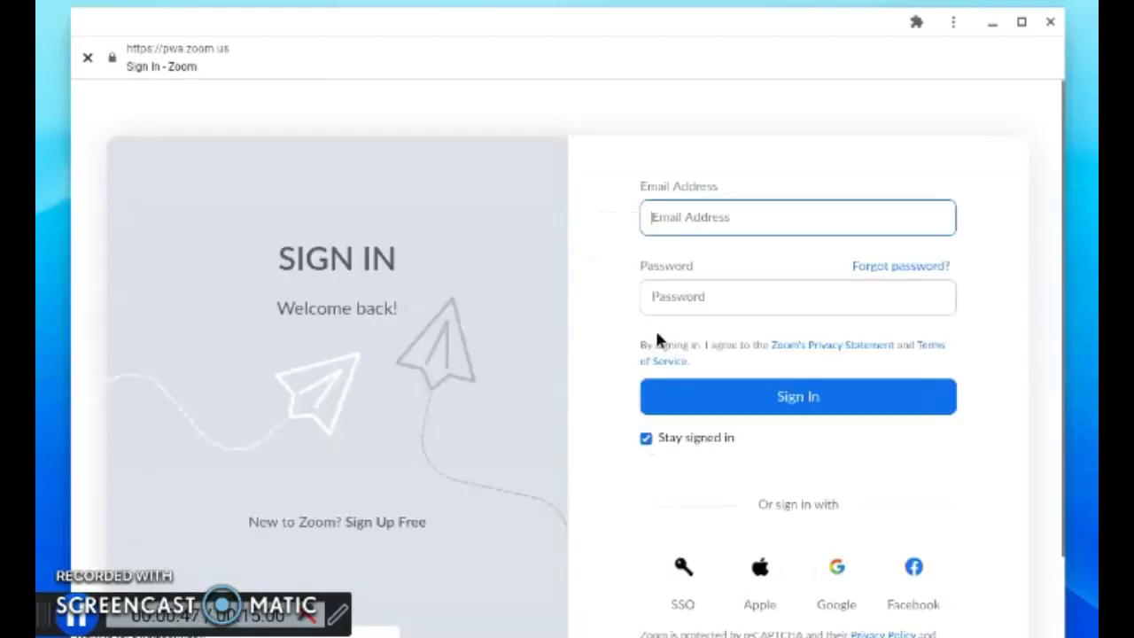
{"action": "left_click", "coordinate": [651, 222]}
{"action": "type", "text": "pee_"}
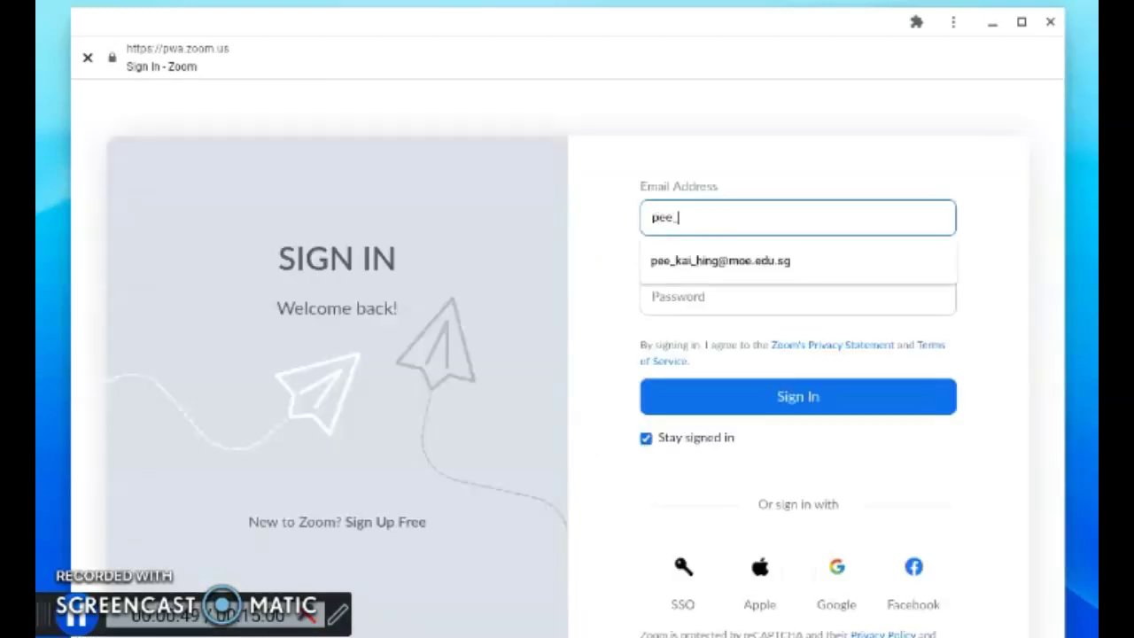
{"action": "key", "text": "Tab"}
{"action": "key", "text": "ctrl+v"}
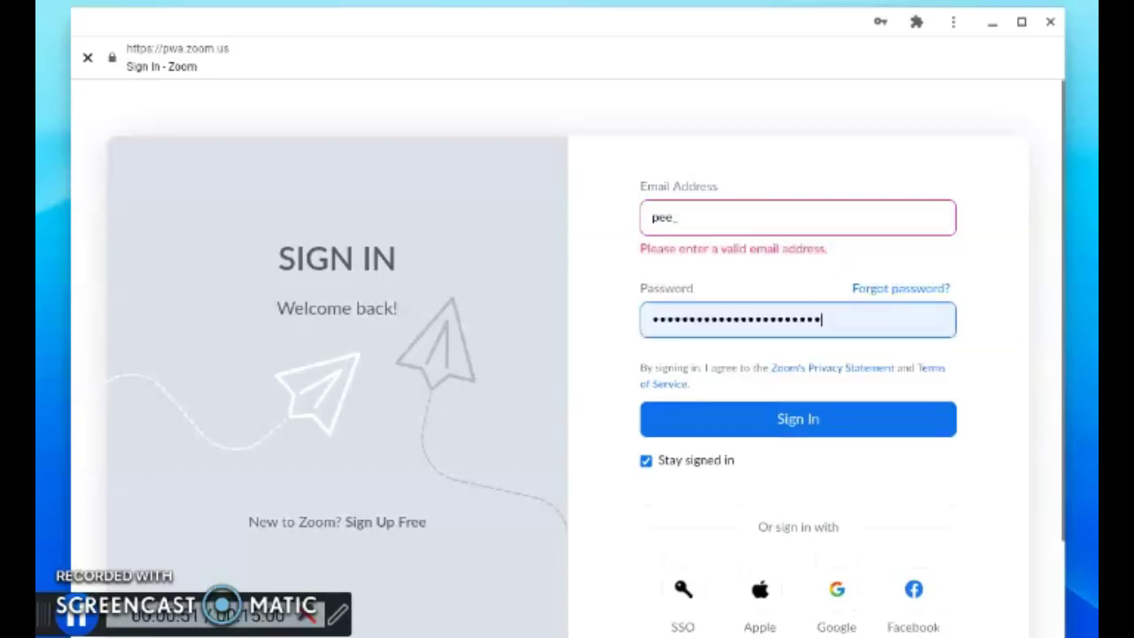
{"action": "left_click", "coordinate": [735, 219]}
{"action": "left_click", "coordinate": [744, 252]}
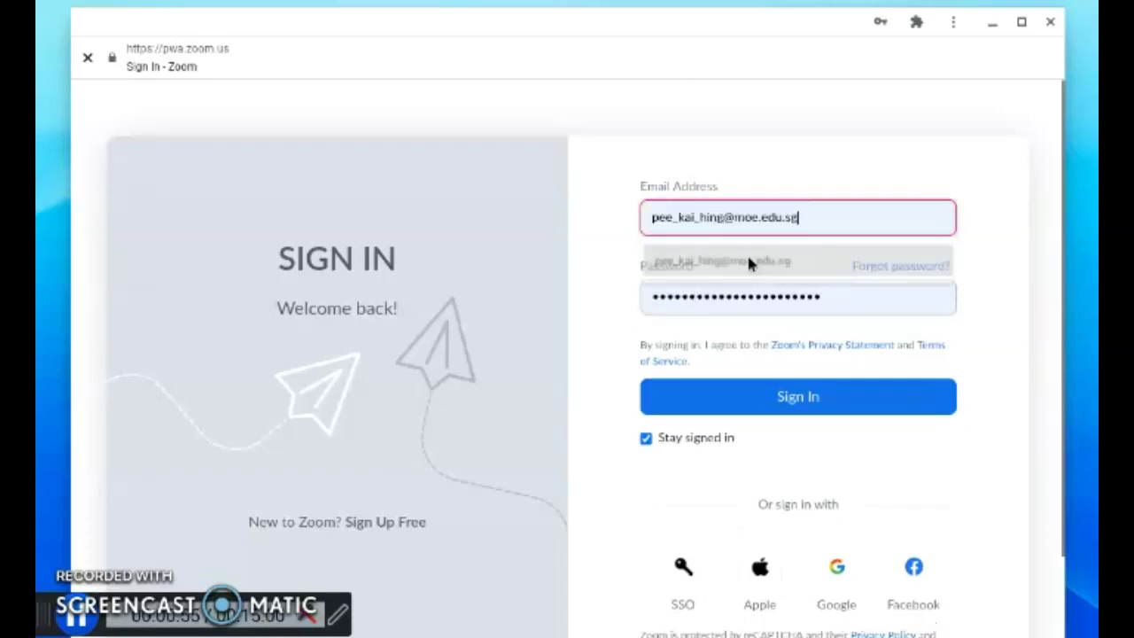
Replace the autofilled password with the account password and submit the sign-in
{"action": "left_click", "coordinate": [826, 307]}
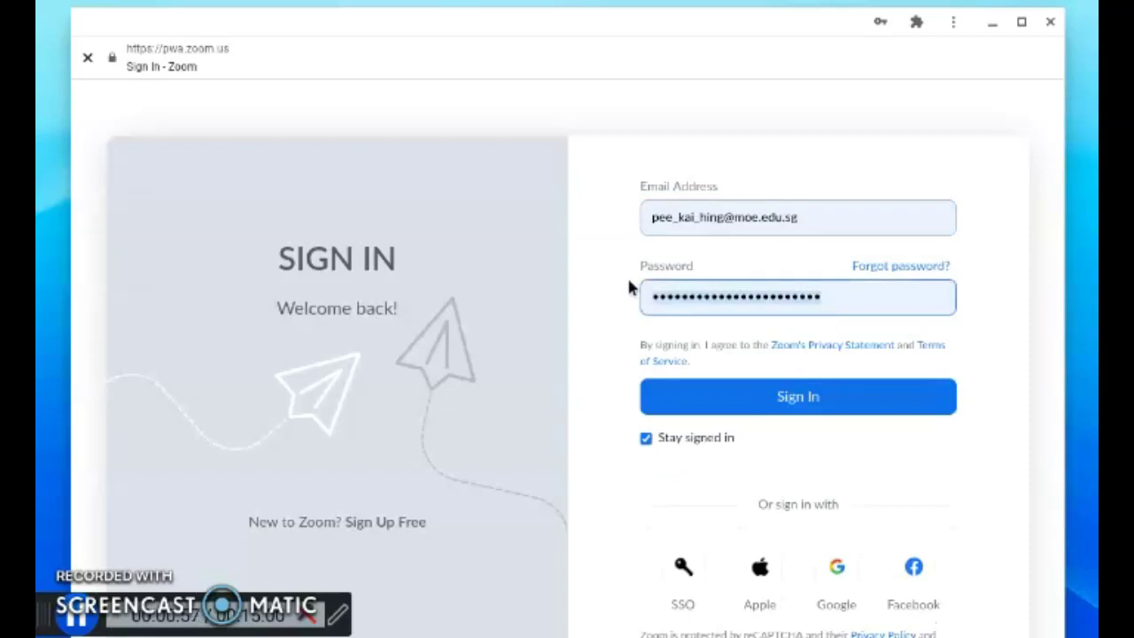
{"action": "key", "text": "ctrl+a"}
{"action": "type", "text": "•••••••"}
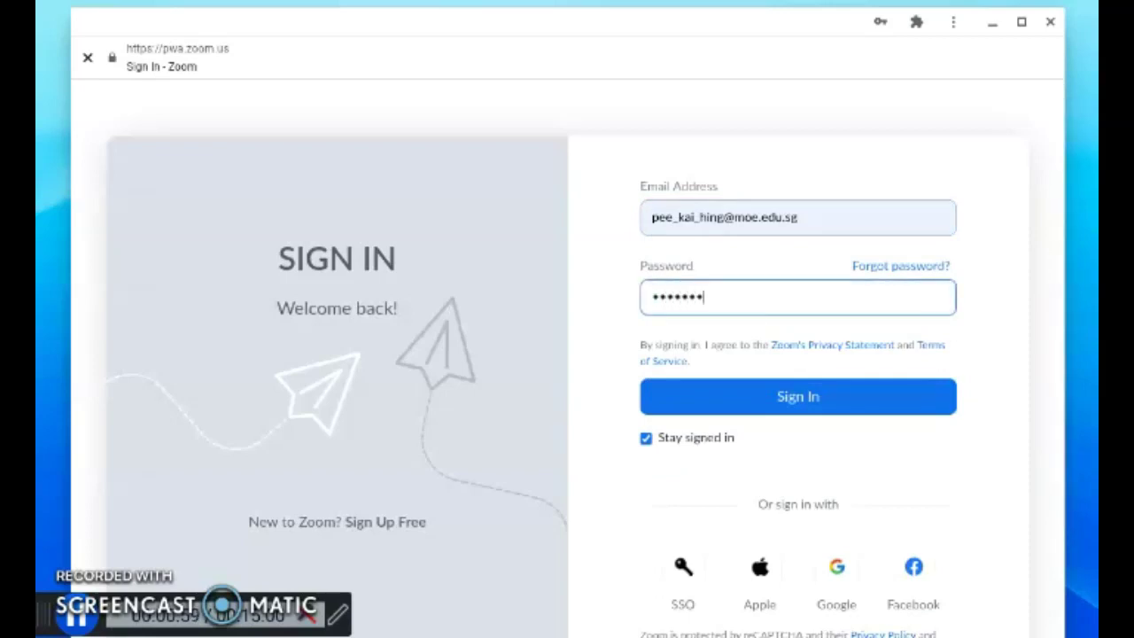
{"action": "type", "text": "••••••"}
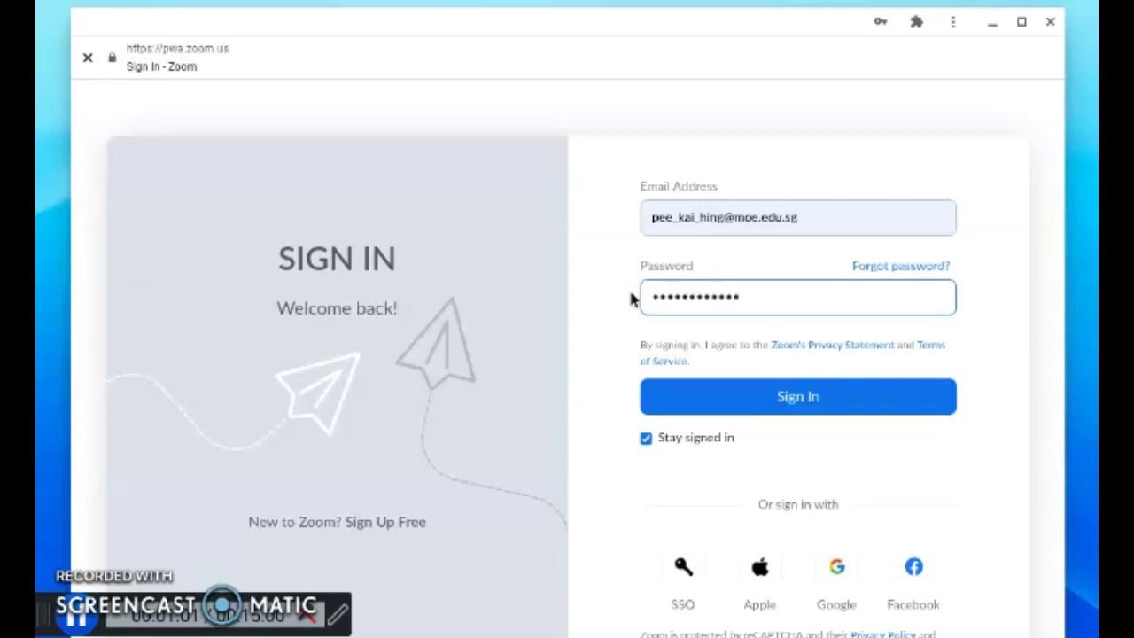
{"action": "left_click", "coordinate": [797, 399]}
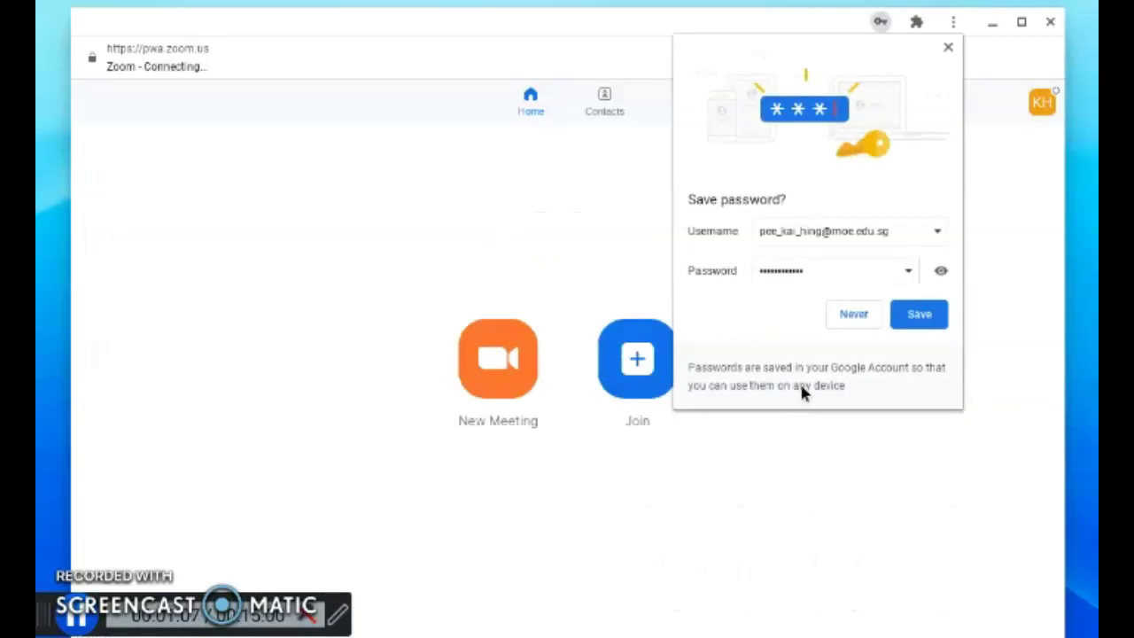
Decline the browser's Save password offer and open Zoom's Join Meeting form
{"action": "left_click", "coordinate": [852, 315]}
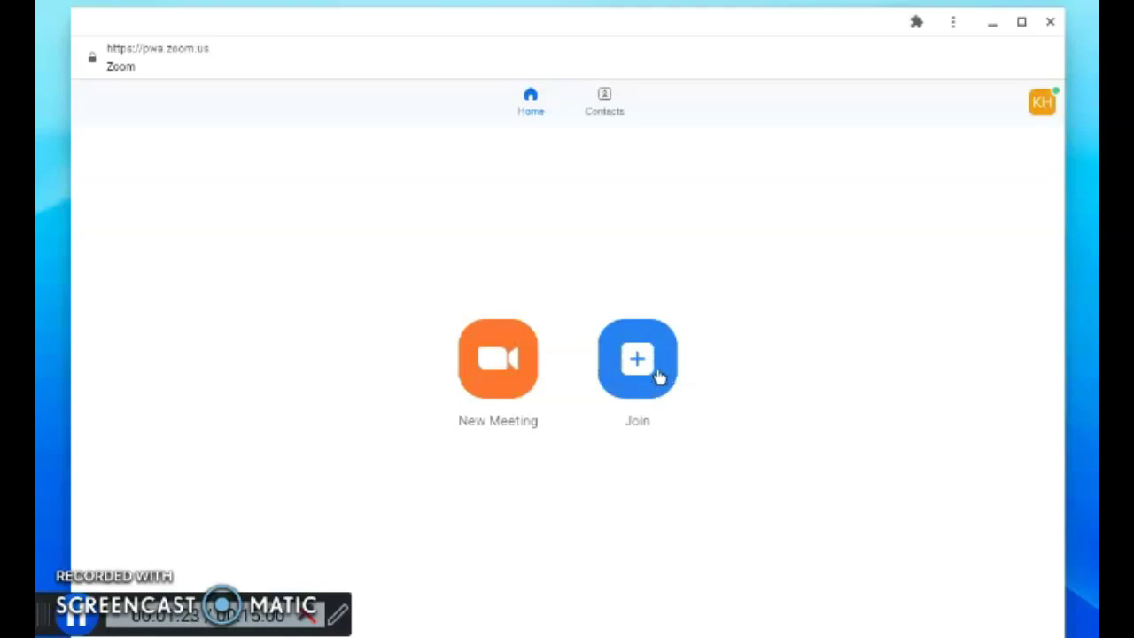
{"action": "left_click", "coordinate": [658, 376]}
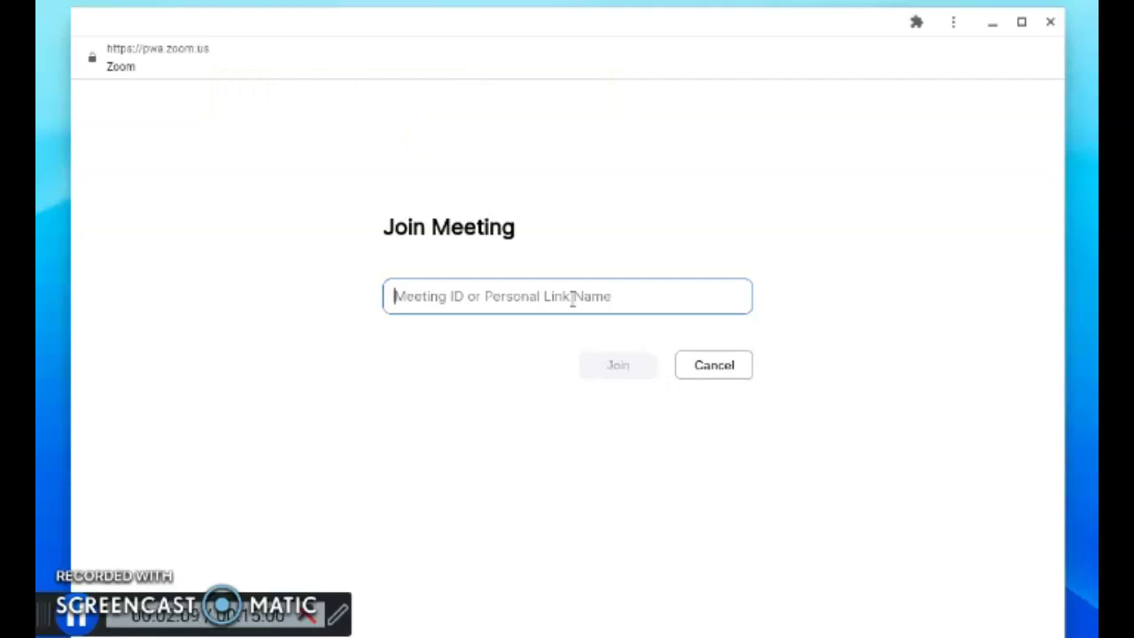
{"action": "type", "text": "631 "}
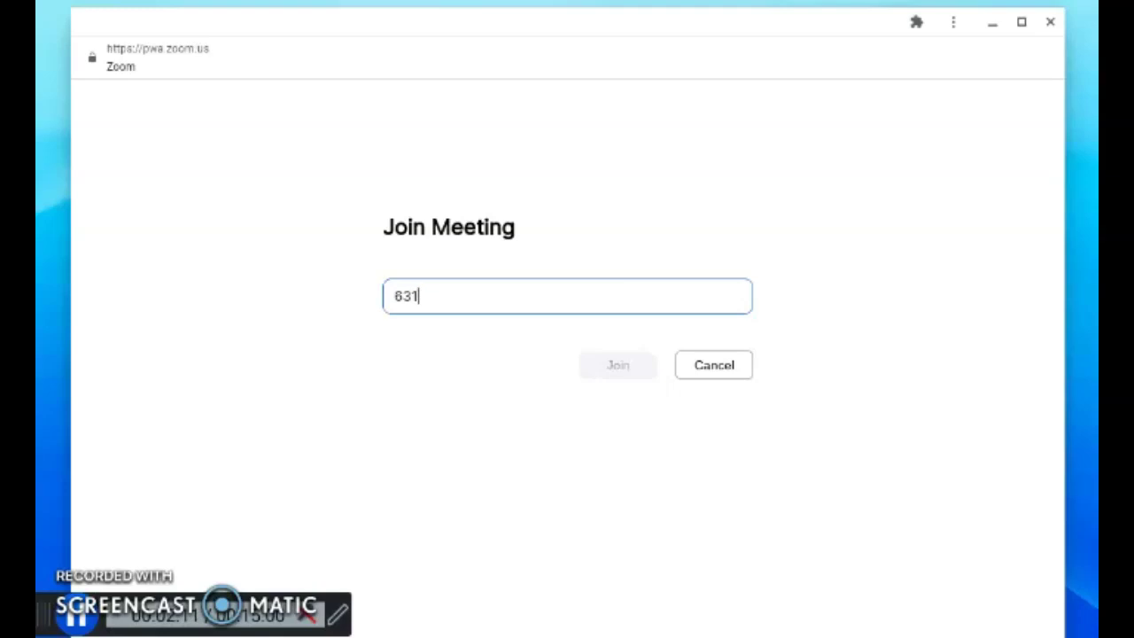
{"action": "type", "text": "254 3100"}
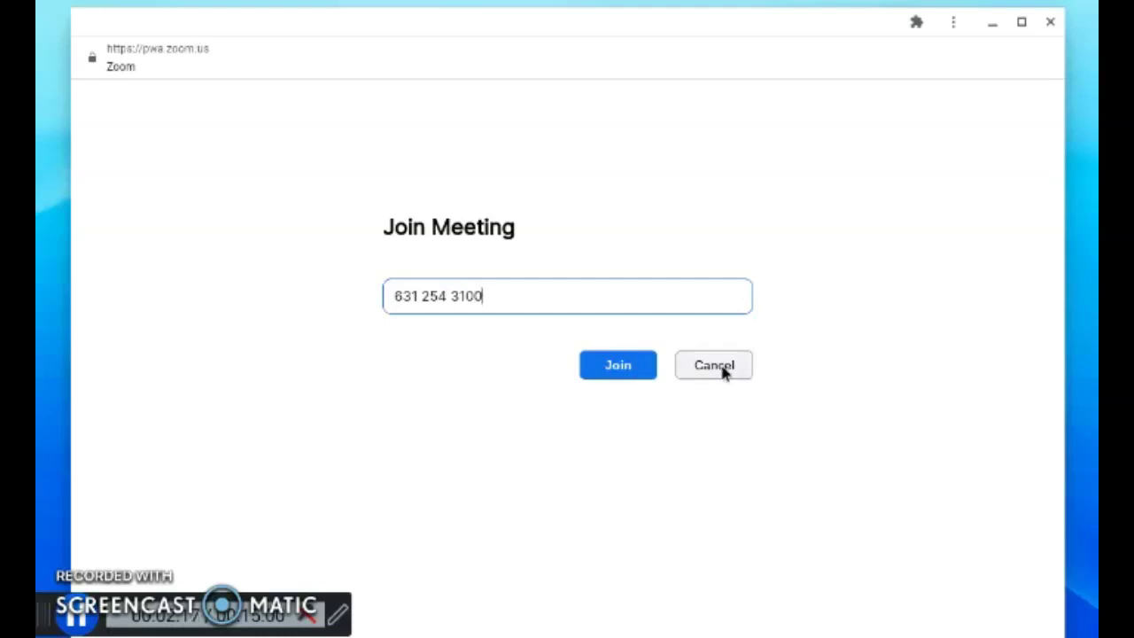
{"action": "left_click", "coordinate": [634, 372]}
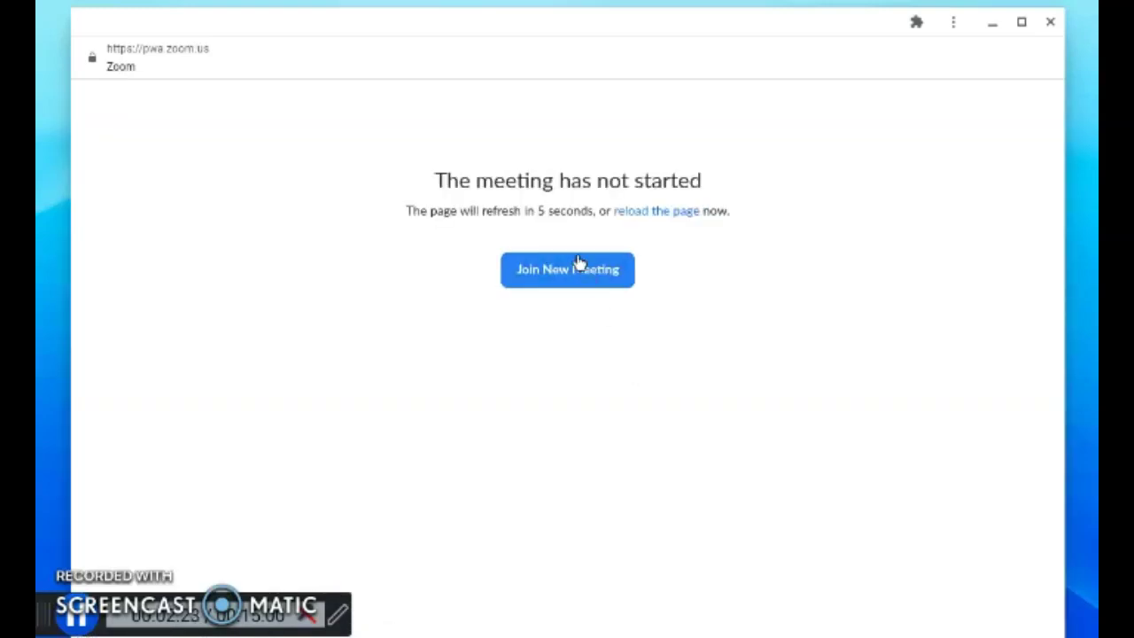
Retry joining the not-yet-started meeting with the prefilled ID until the passcode page appears
{"action": "left_click", "coordinate": [576, 262]}
{"action": "left_click", "coordinate": [616, 370]}
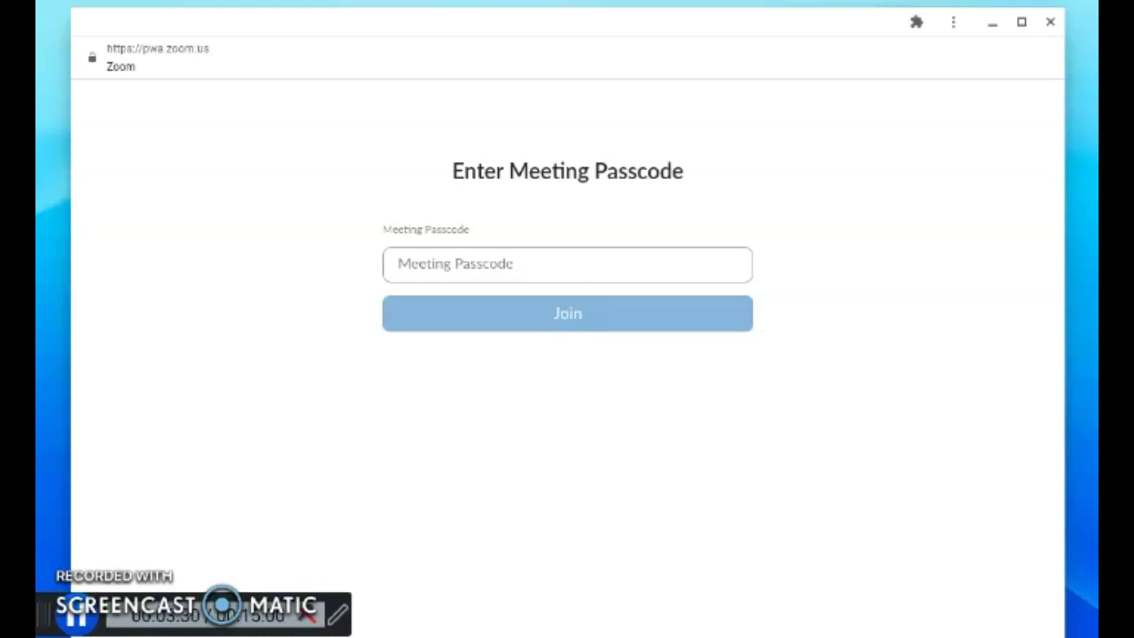
Enter the meeting passcode and join the class meeting
{"action": "left_click", "coordinate": [518, 281]}
{"action": "type", "text": "123"}
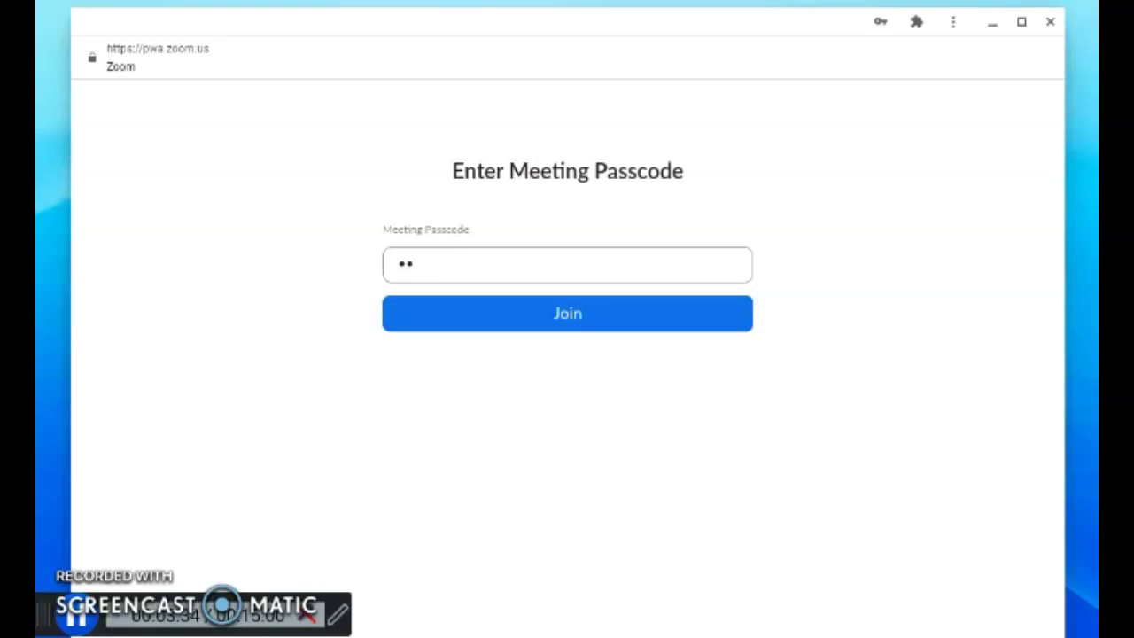
{"action": "type", "text": "45678"}
{"action": "left_click", "coordinate": [635, 319]}
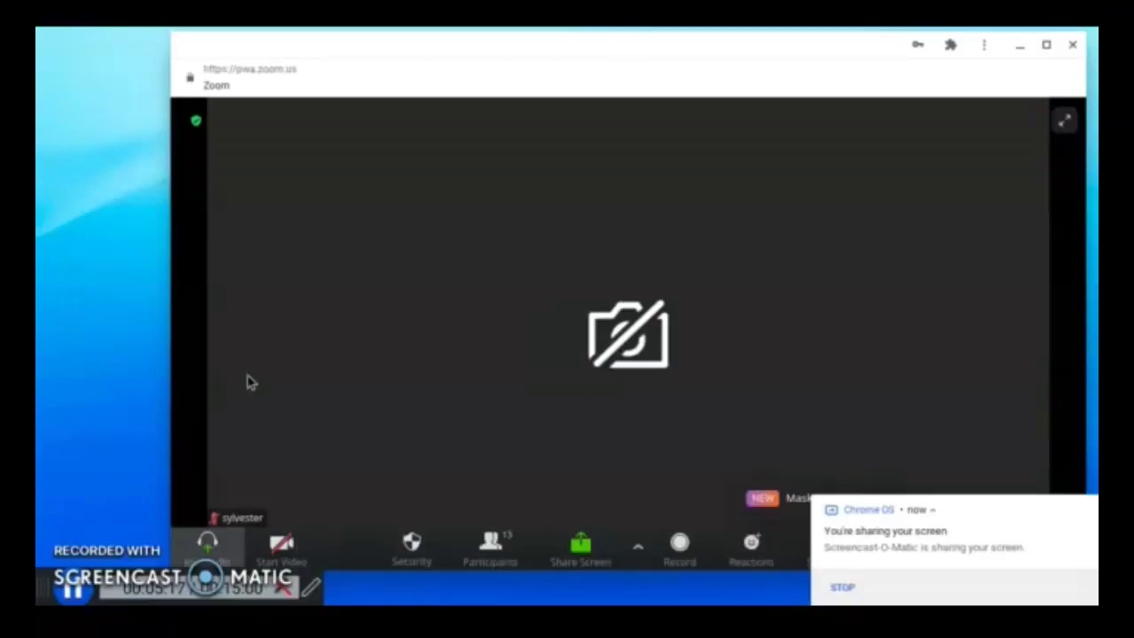
Join computer audio with microphone access allowed, leave the mic muted, and admit the waiting newcomer
{"action": "left_click", "coordinate": [207, 549]}
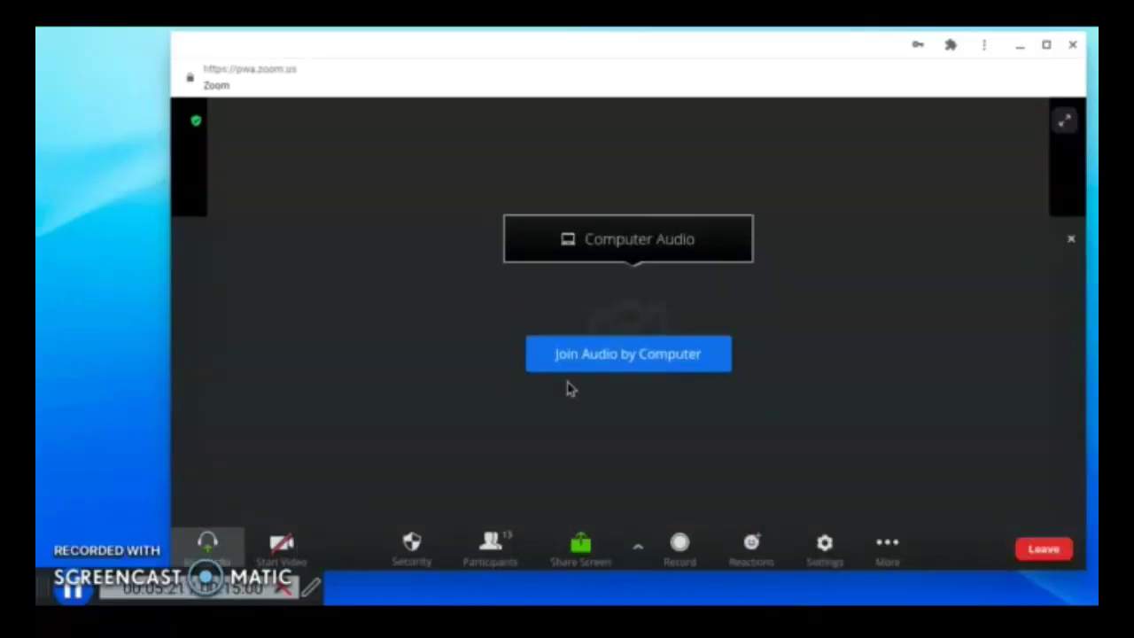
{"action": "left_click", "coordinate": [590, 365]}
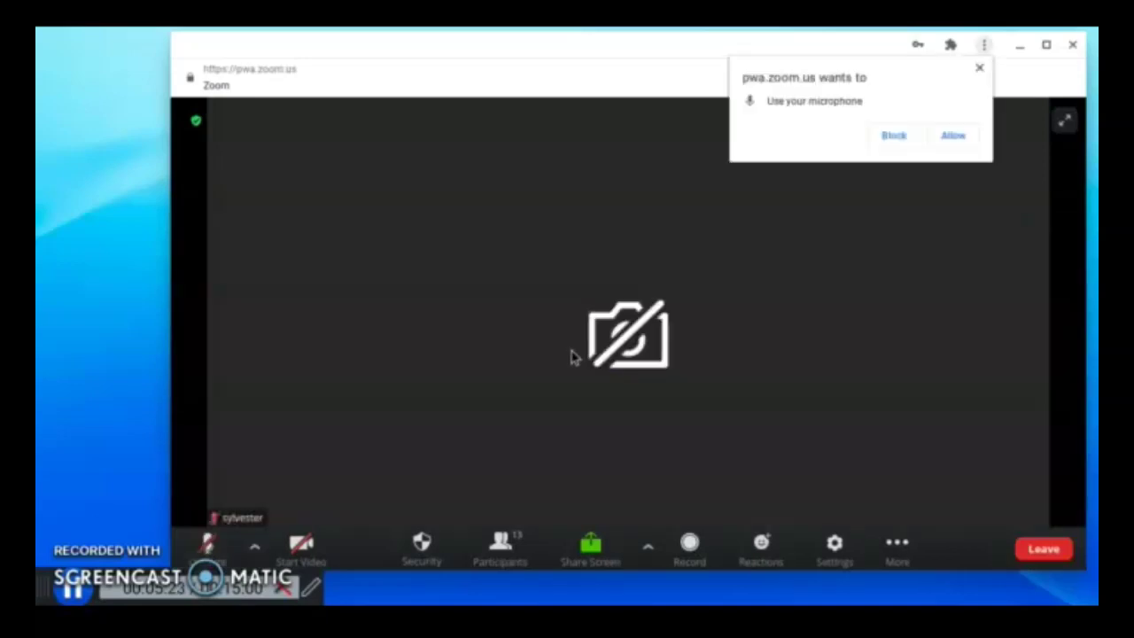
{"action": "left_click", "coordinate": [950, 140]}
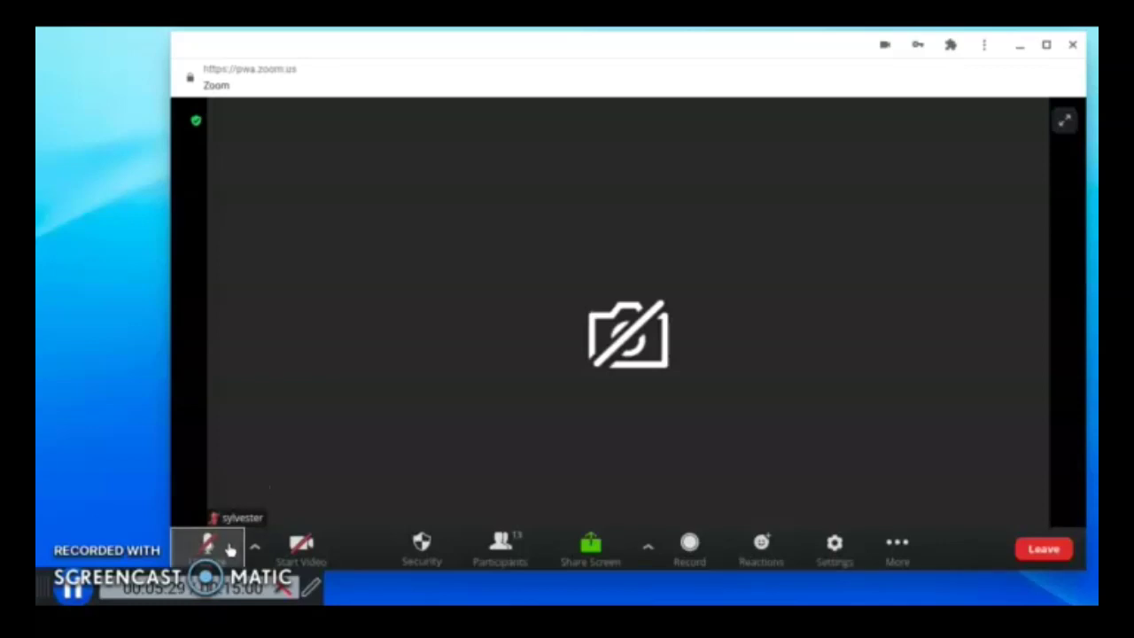
{"action": "left_click", "coordinate": [214, 550]}
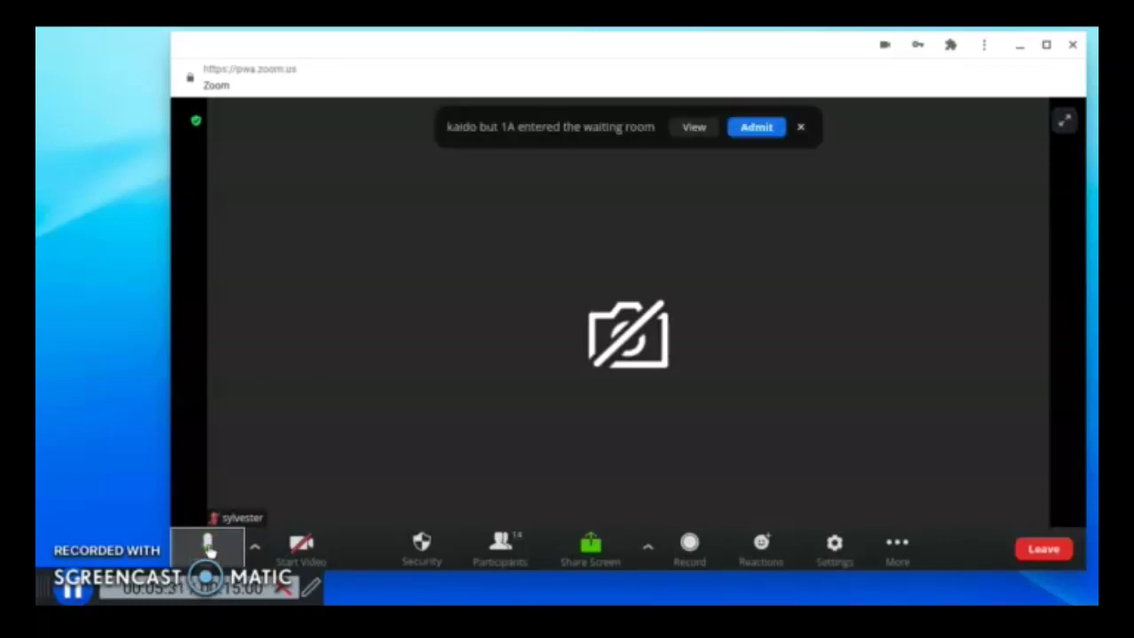
{"action": "left_click", "coordinate": [212, 551]}
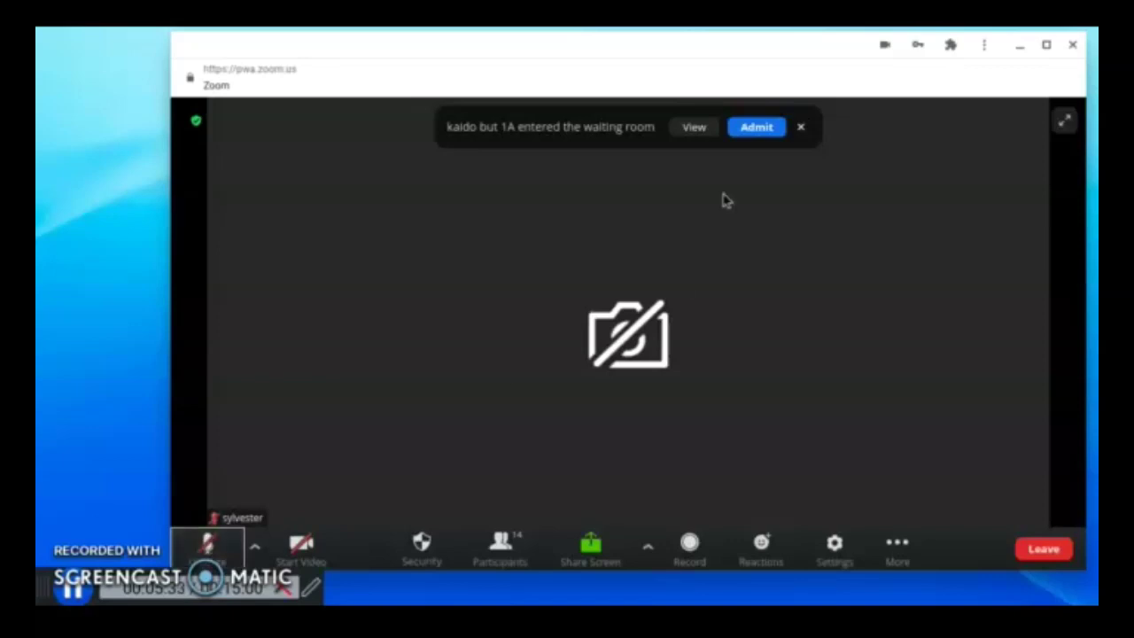
{"action": "left_click", "coordinate": [757, 130]}
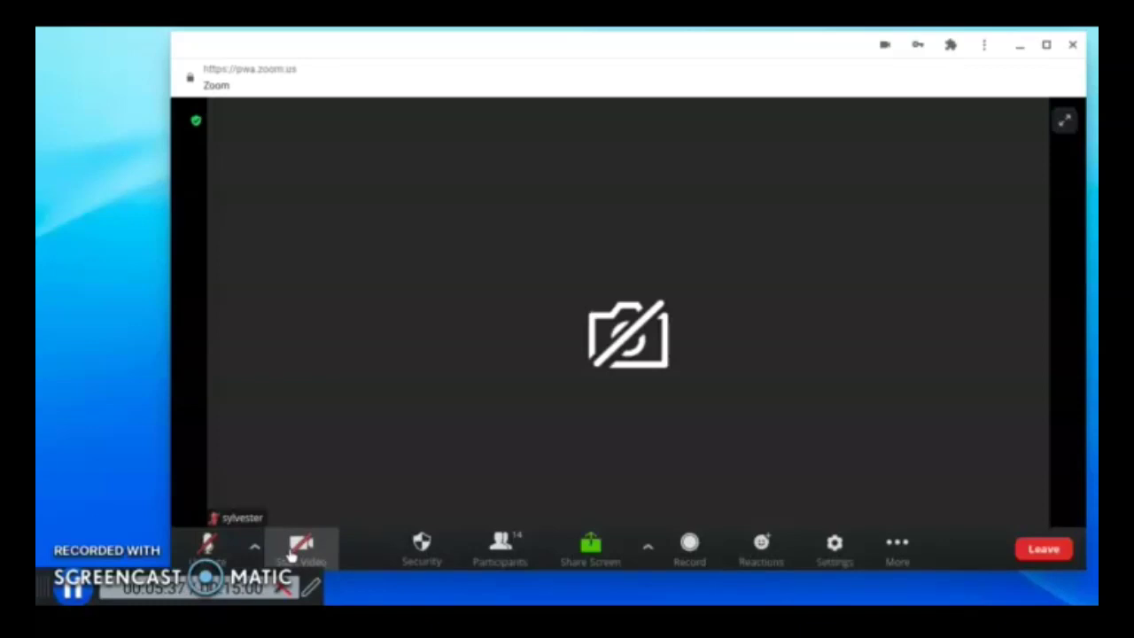
Start video with camera access allowed, then stop the video again
{"action": "left_click", "coordinate": [293, 551]}
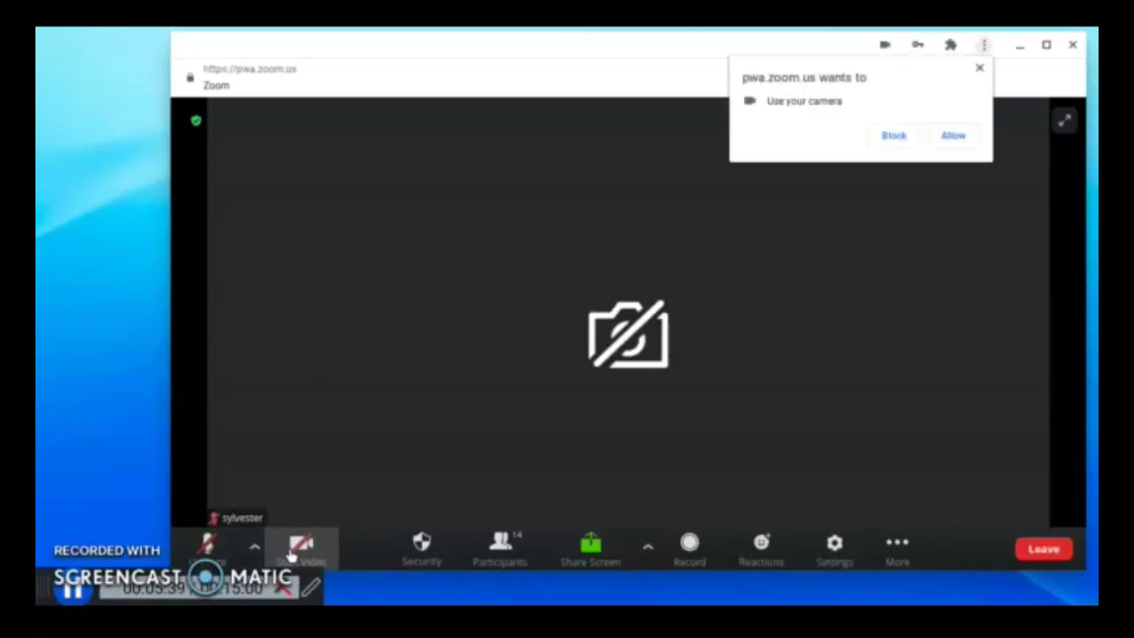
{"action": "left_click", "coordinate": [952, 138]}
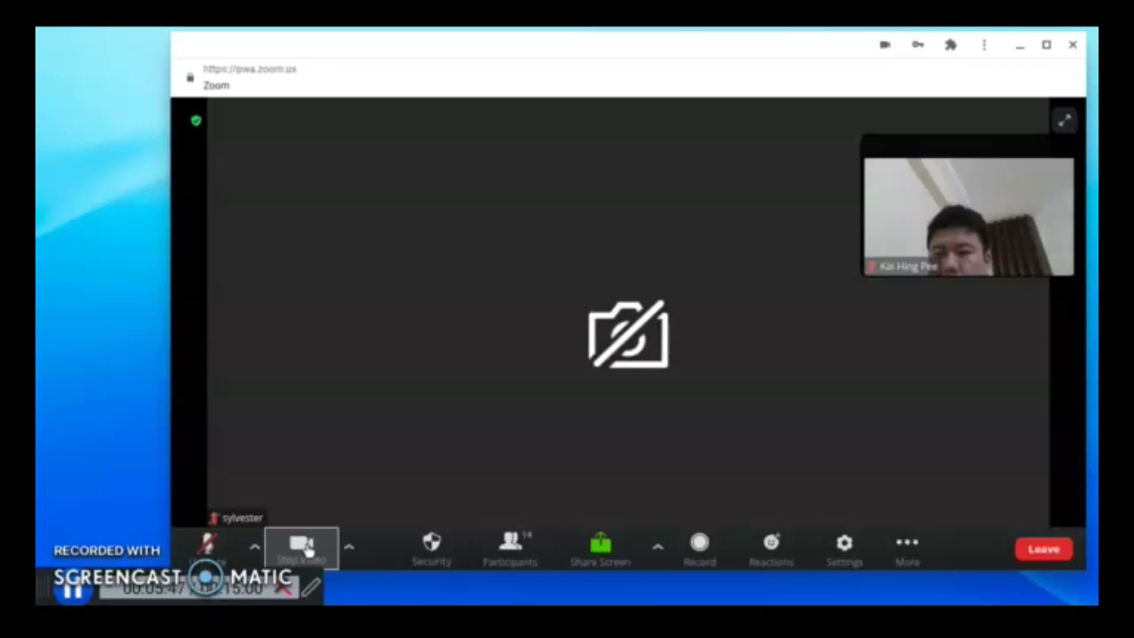
{"action": "left_click", "coordinate": [302, 547]}
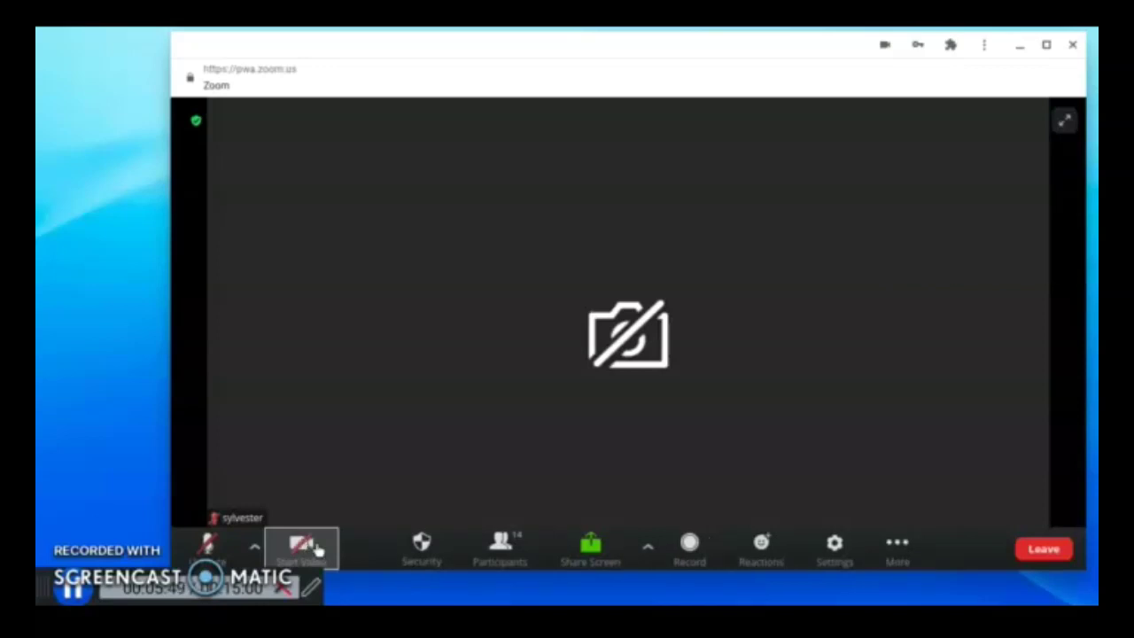
{"action": "left_click", "coordinate": [501, 549]}
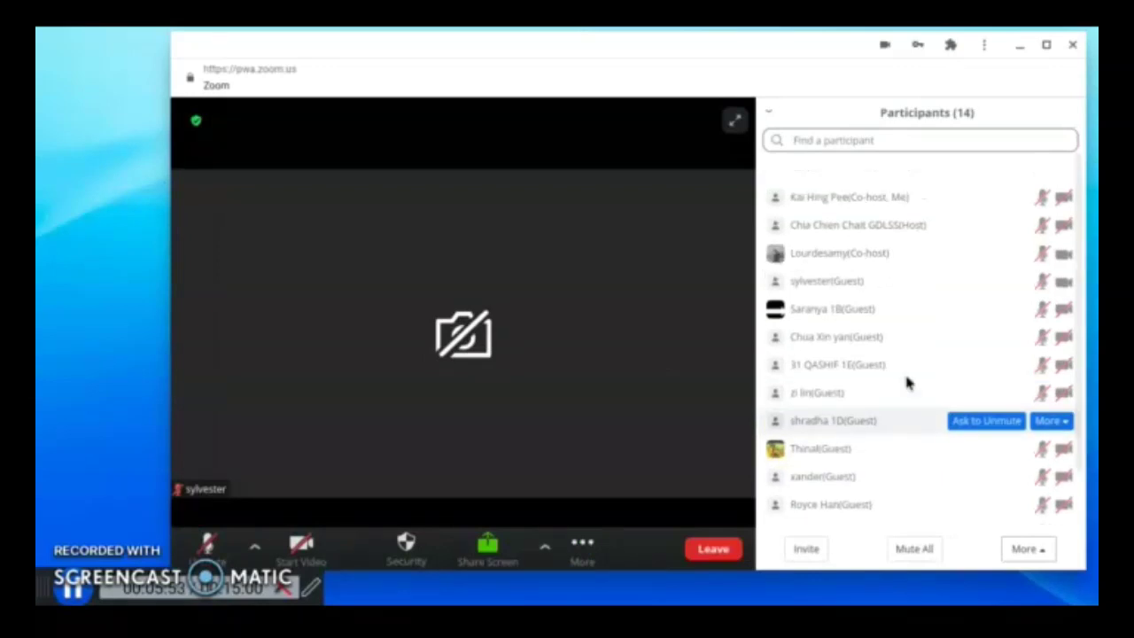
{"action": "scroll", "coordinate": [906, 383], "scroll_direction": "down", "scroll_amount": 1}
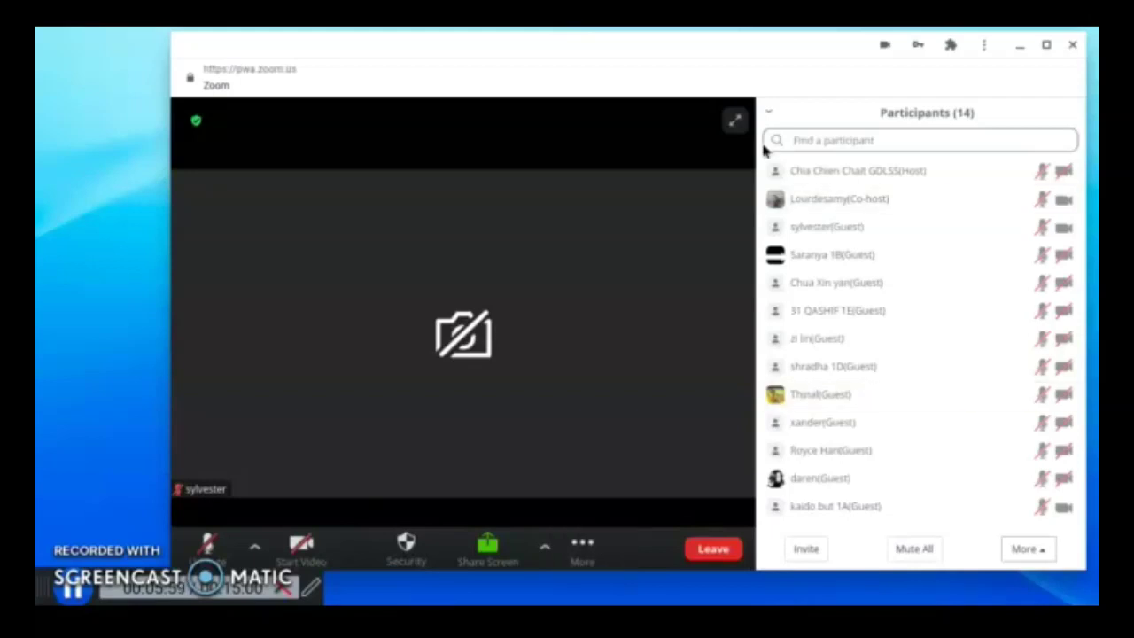
{"action": "left_click", "coordinate": [767, 115]}
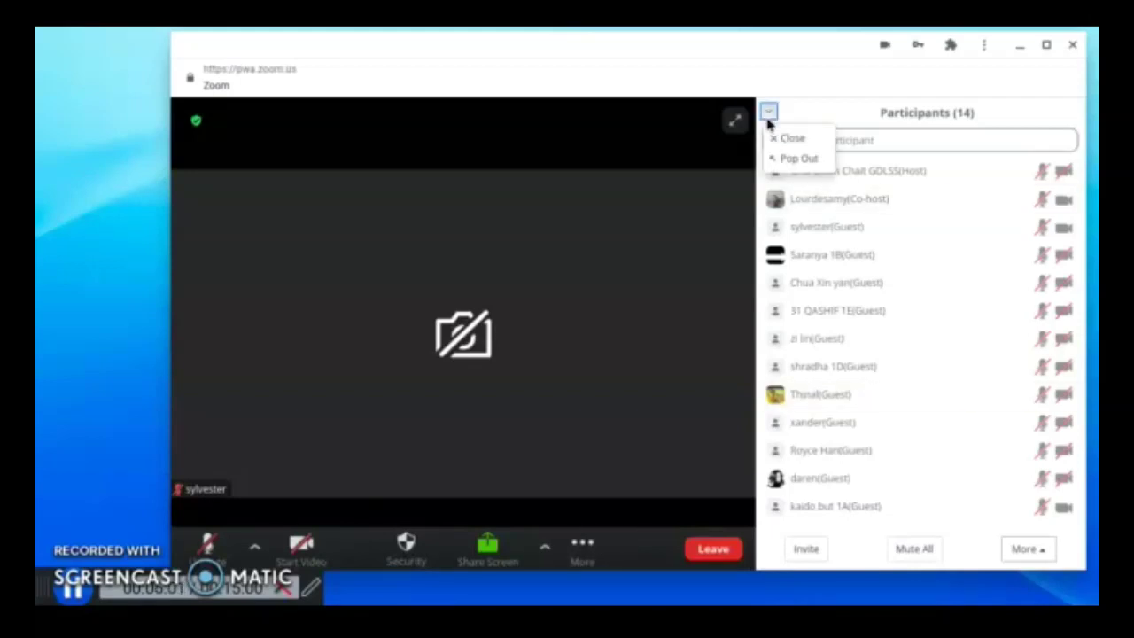
{"action": "left_click", "coordinate": [780, 138]}
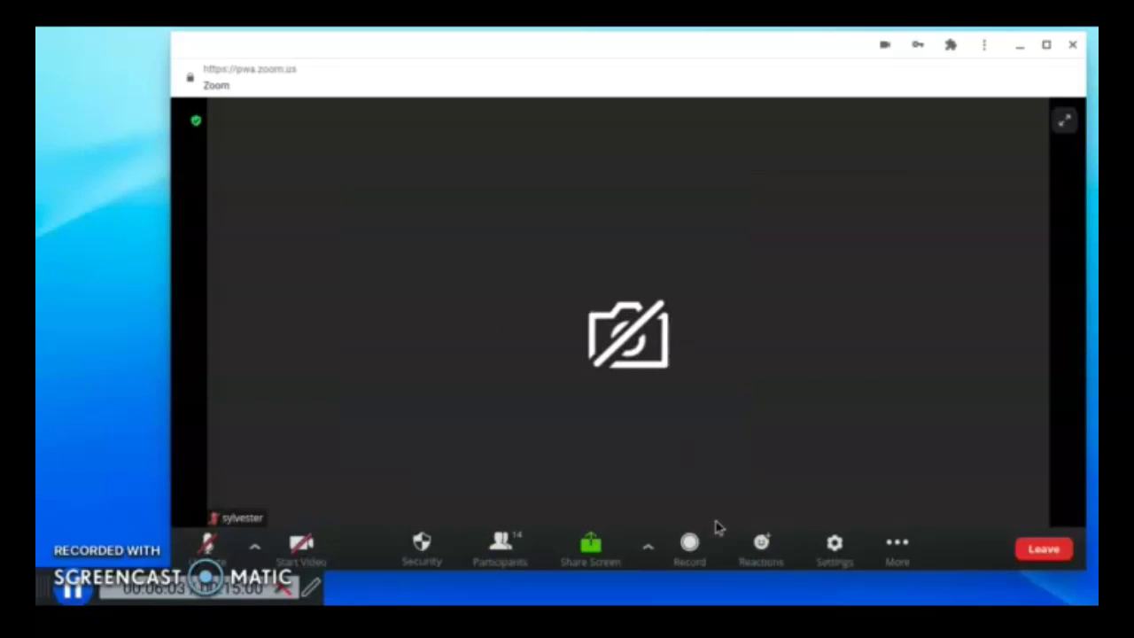
Browse the Reactions menu, More options and full emoji picker, ending with Reactions open
{"action": "left_click", "coordinate": [772, 550]}
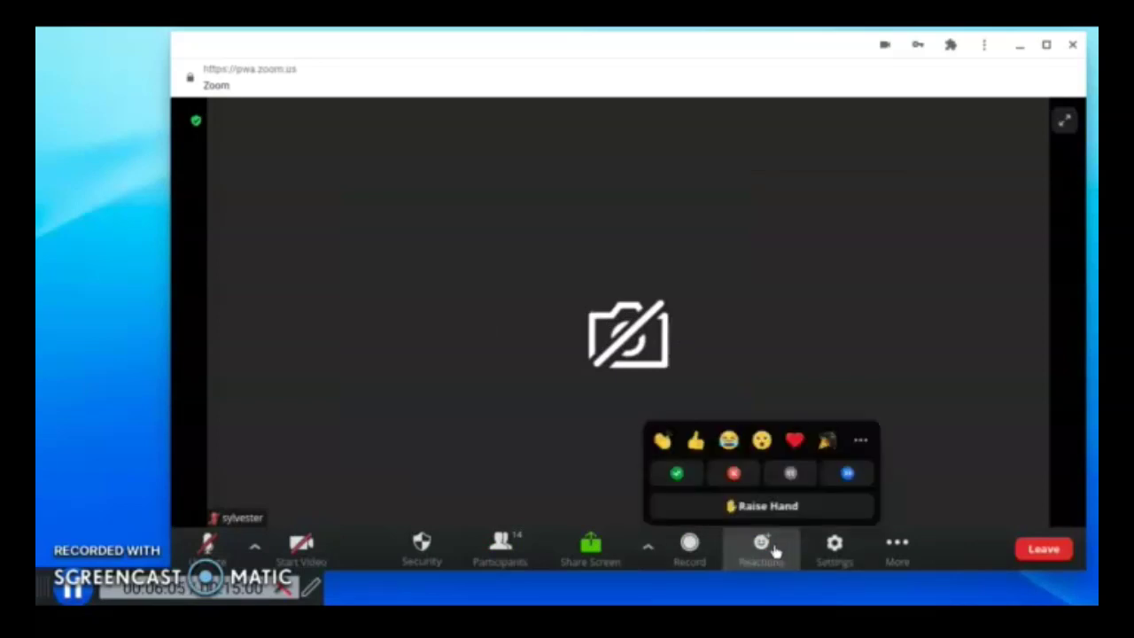
{"action": "left_click", "coordinate": [892, 554]}
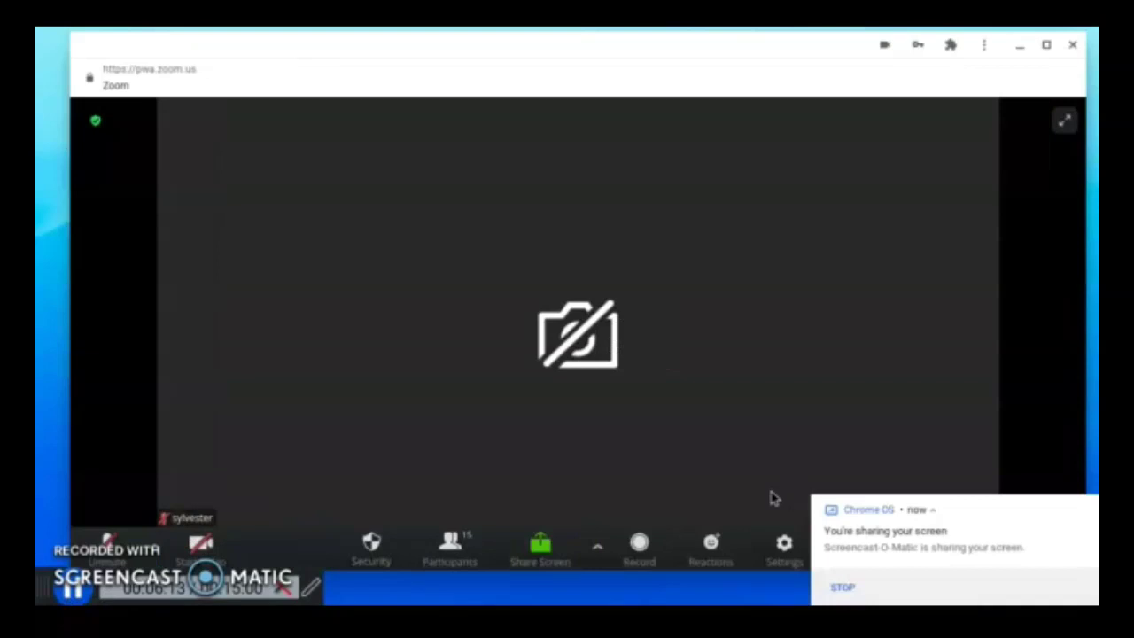
{"action": "left_click", "coordinate": [724, 550]}
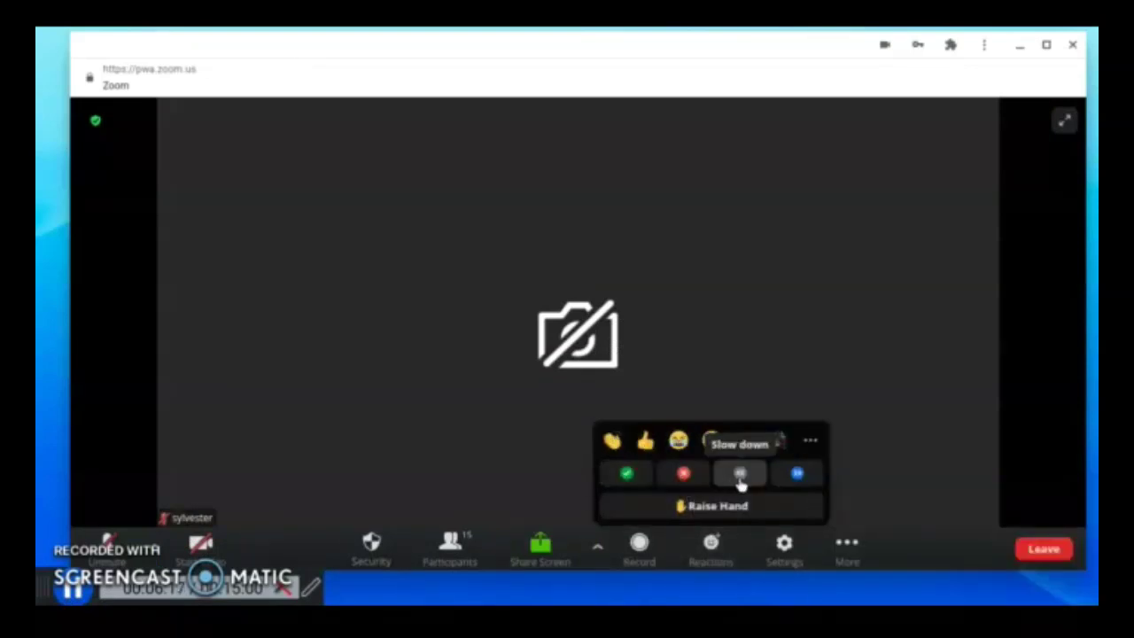
{"action": "left_click", "coordinate": [810, 442]}
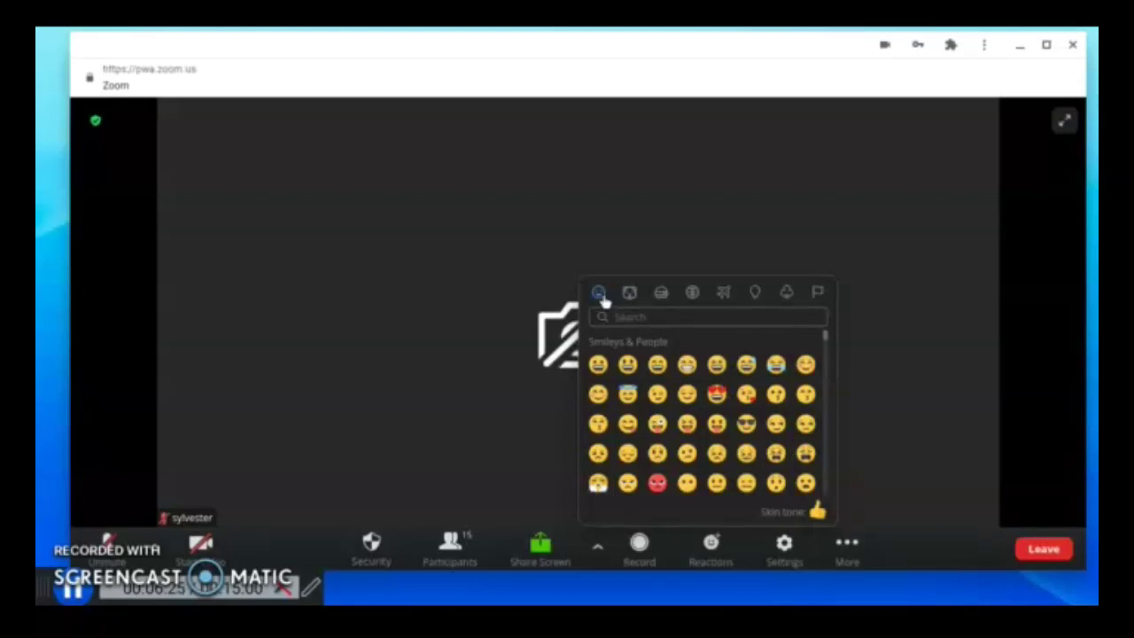
{"action": "left_click", "coordinate": [924, 514]}
{"action": "left_click", "coordinate": [713, 542]}
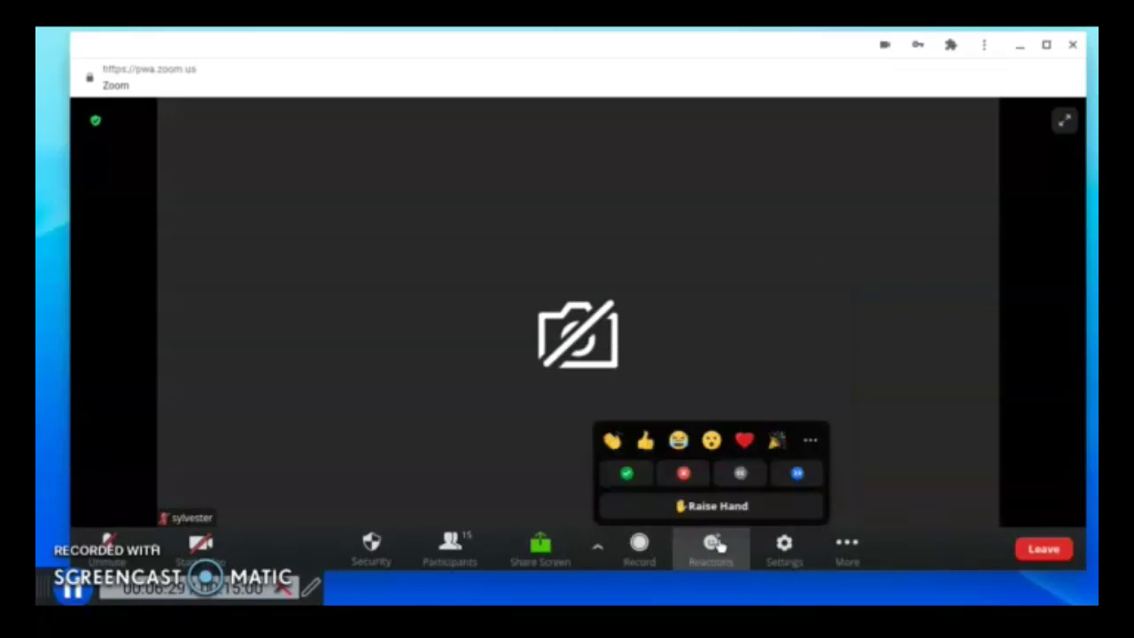